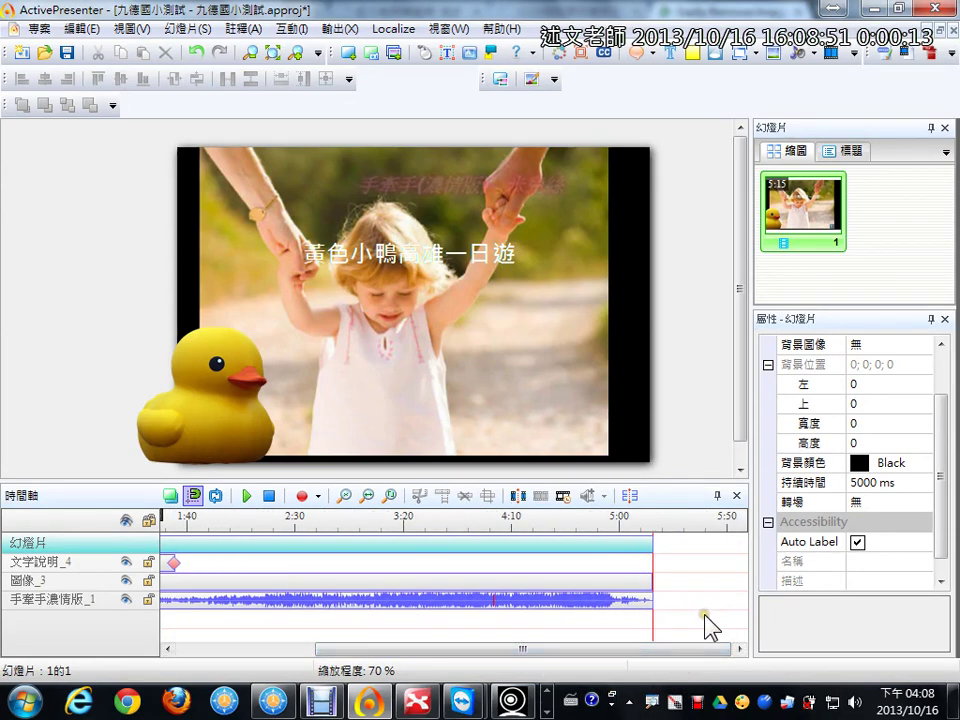
Split the 手牽手濃情版_1 video clip at 3:01.325 on the timeline
{"action": "left_click", "coordinate": [407, 598]}
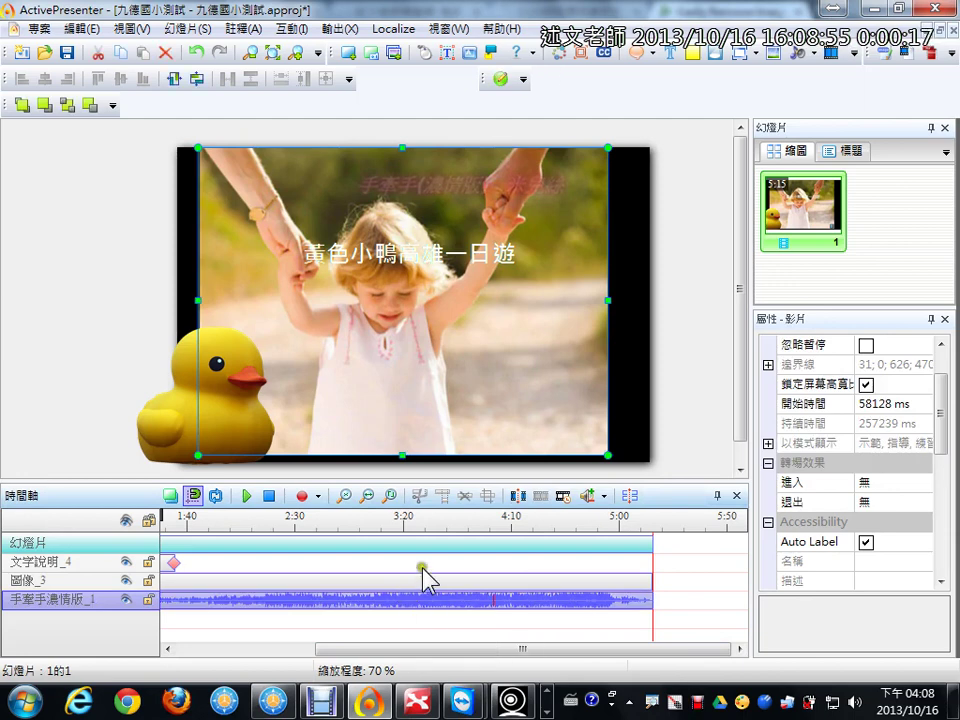
{"action": "left_click", "coordinate": [363, 518]}
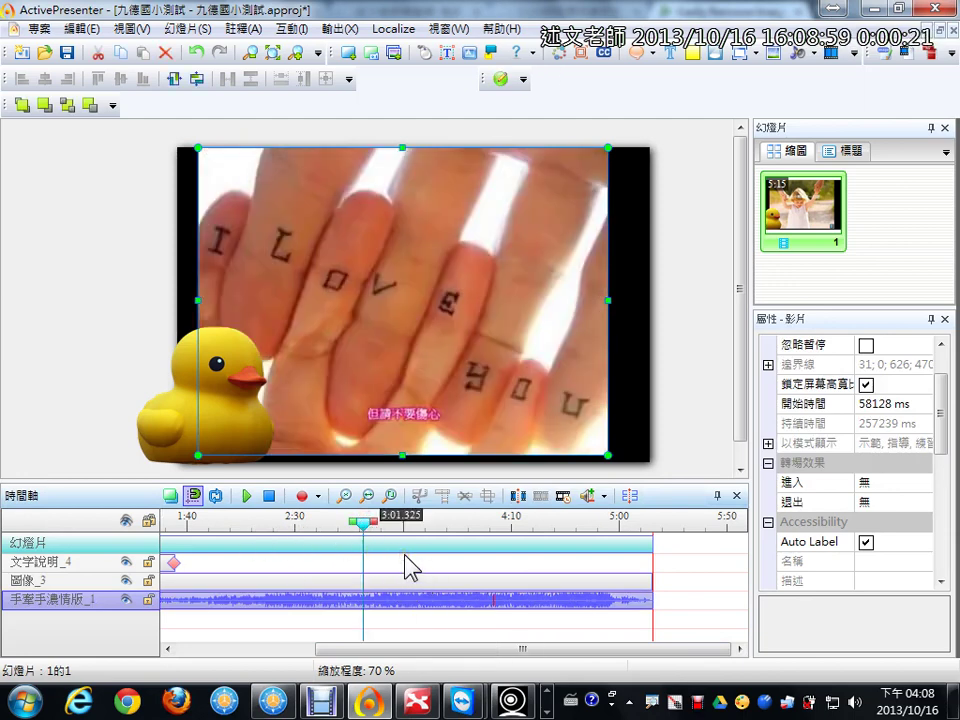
{"action": "mouse_move", "coordinate": [266, 580]}
{"action": "left_mouse_down"}
{"action": "mouse_move", "coordinate": [282, 540]}
{"action": "mouse_move", "coordinate": [292, 580]}
{"action": "left_mouse_up"}
{"action": "left_click_drag", "start_coordinate": [270, 567], "coordinate": [290, 567]}
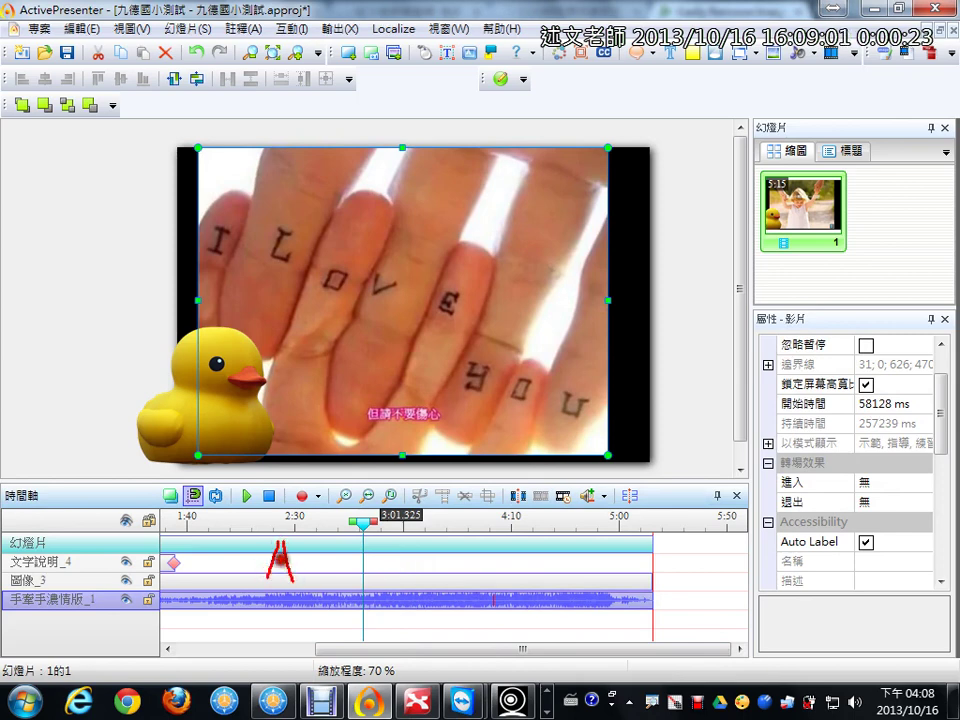
{"action": "mouse_move", "coordinate": [495, 556]}
{"action": "left_mouse_down"}
{"action": "mouse_move", "coordinate": [495, 596]}
{"action": "mouse_move", "coordinate": [505, 594]}
{"action": "left_mouse_up"}
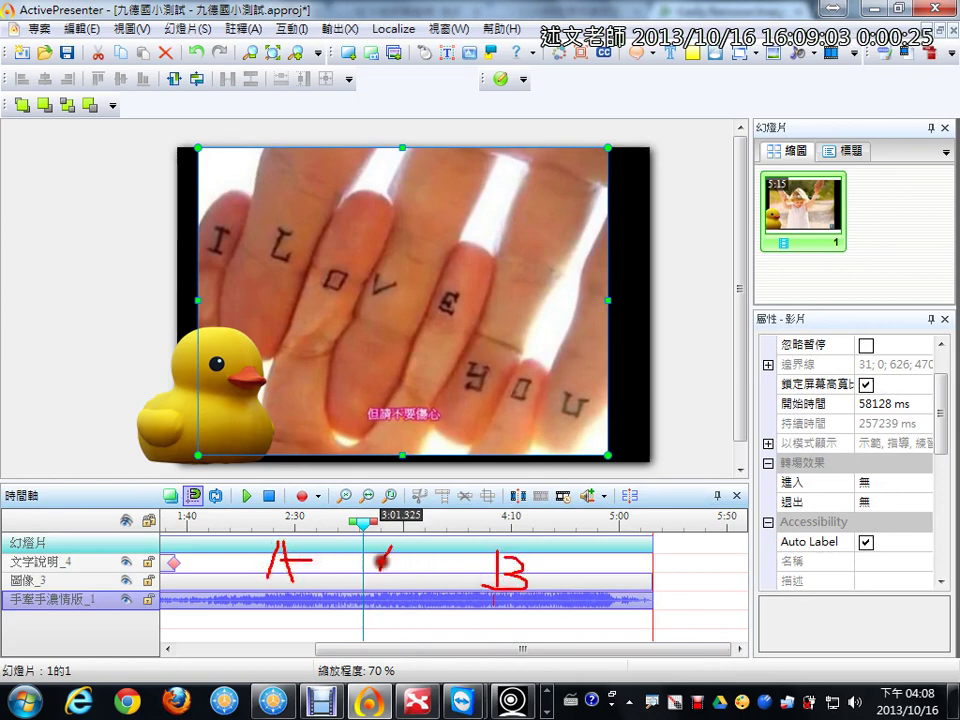
{"action": "mouse_move", "coordinate": [381, 561]}
{"action": "left_mouse_down"}
{"action": "mouse_move", "coordinate": [376, 586]}
{"action": "mouse_move", "coordinate": [395, 593]}
{"action": "mouse_move", "coordinate": [428, 576]}
{"action": "left_mouse_up"}
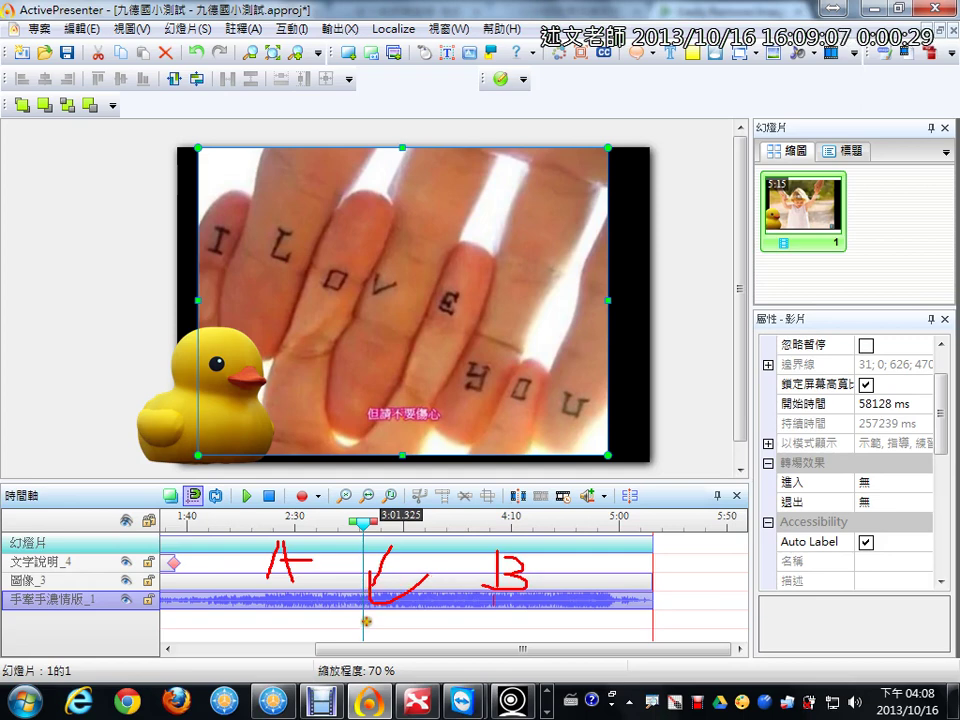
{"action": "key", "text": "Escape"}
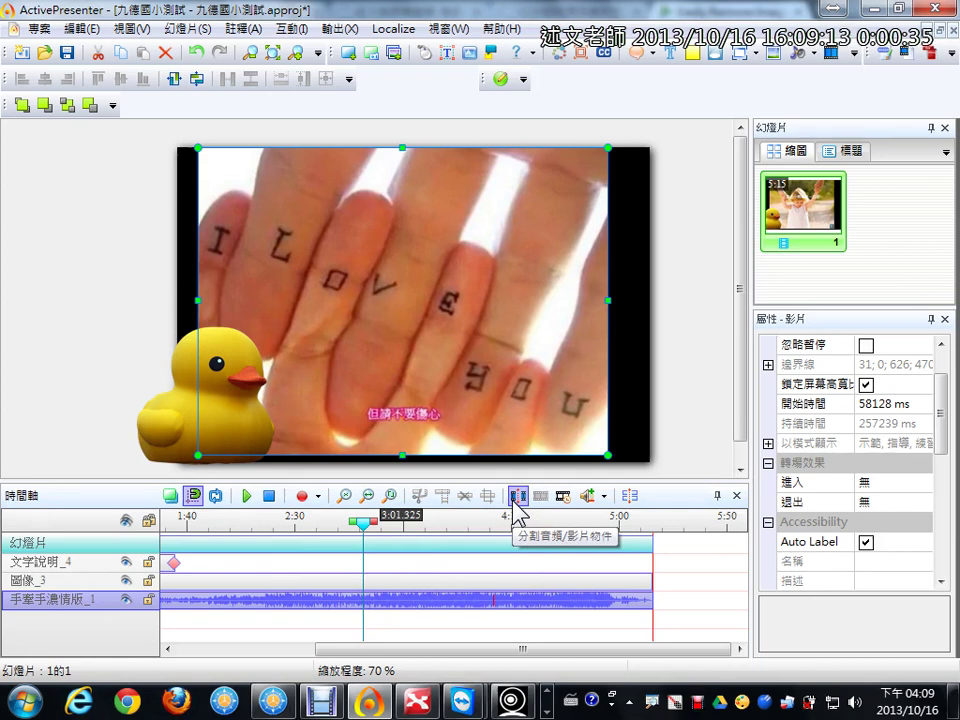
{"action": "left_click", "coordinate": [517, 497]}
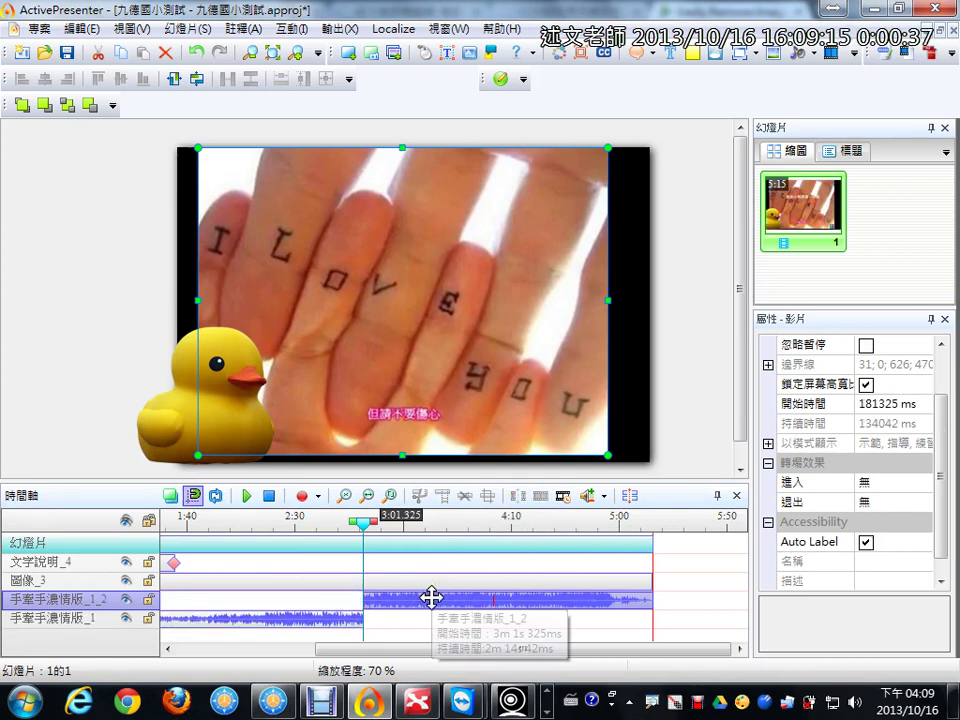
Shift the second segment of the split video to start at about 213426 ms, and undo both this move and the split
{"action": "left_click_drag", "start_coordinate": [430, 592], "coordinate": [500, 598]}
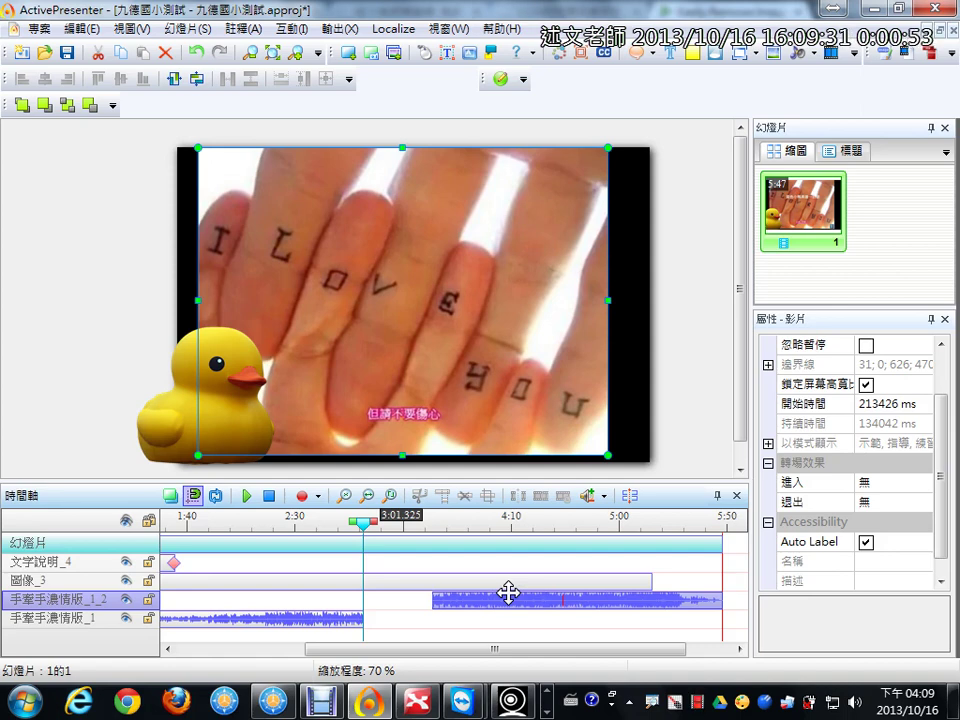
{"action": "key", "text": "ctrl+z"}
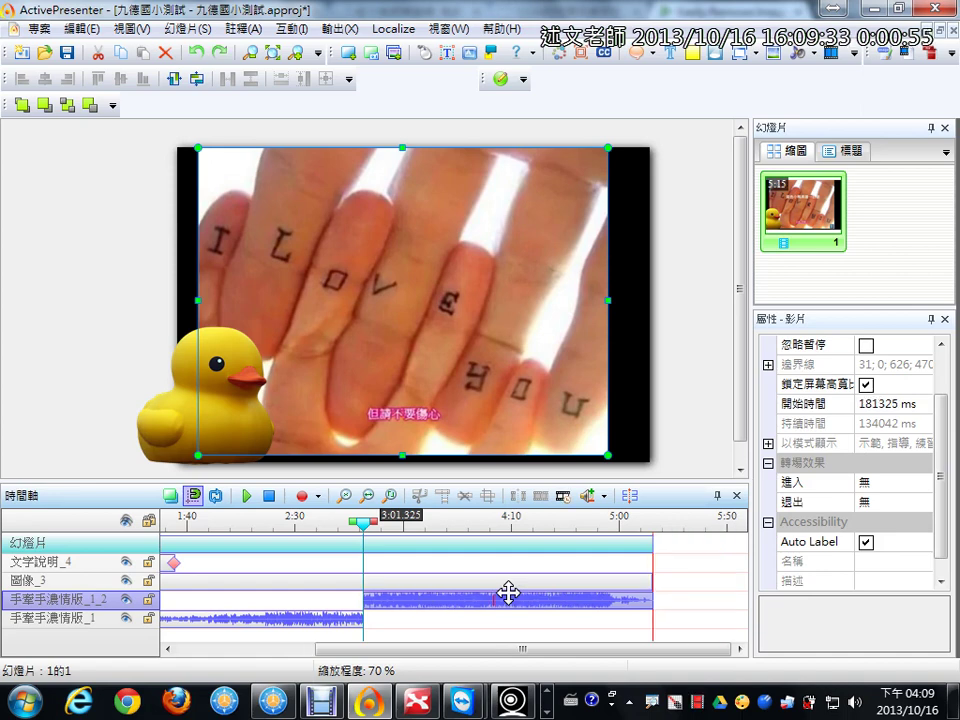
{"action": "key", "text": "ctrl+z"}
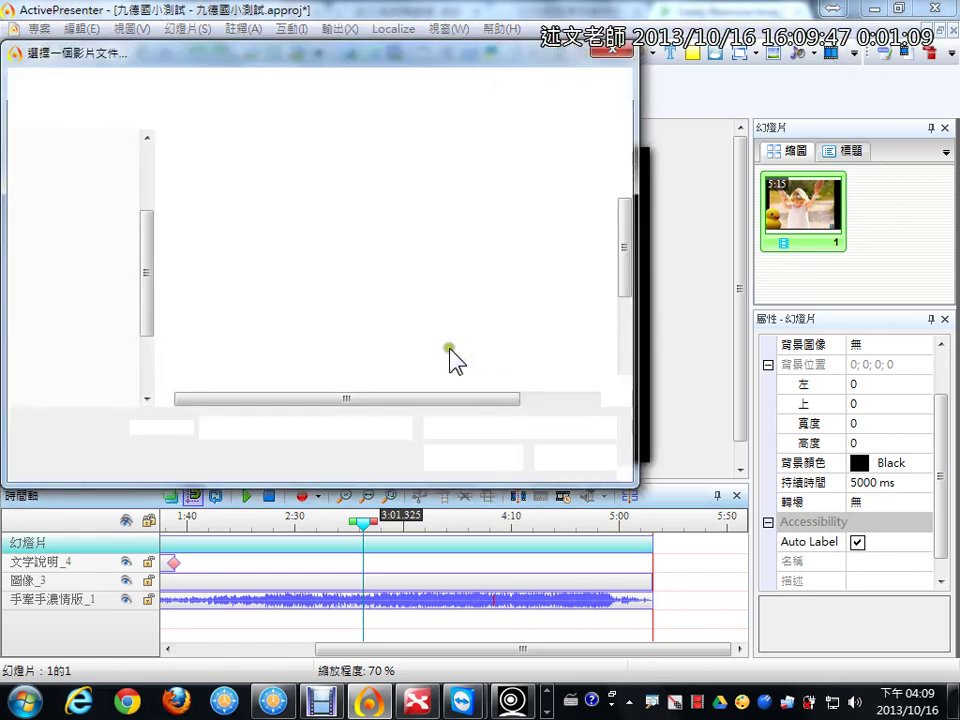
Insert the Mayday五月天[入陣曲] MP4 video from the 下載暫存 folder on SD Card (G:) into the slide
{"action": "scroll", "coordinate": [246, 339], "scroll_direction": "down", "scroll_amount": 3}
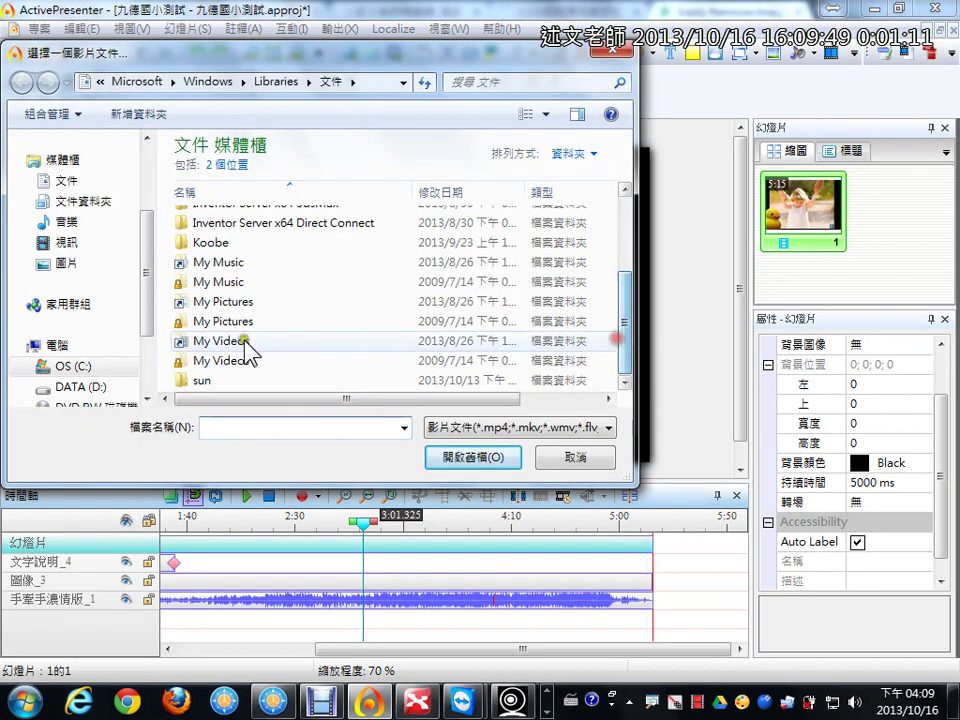
{"action": "scroll", "coordinate": [120, 330], "scroll_direction": "down", "scroll_amount": 2}
{"action": "left_click", "coordinate": [110, 326]}
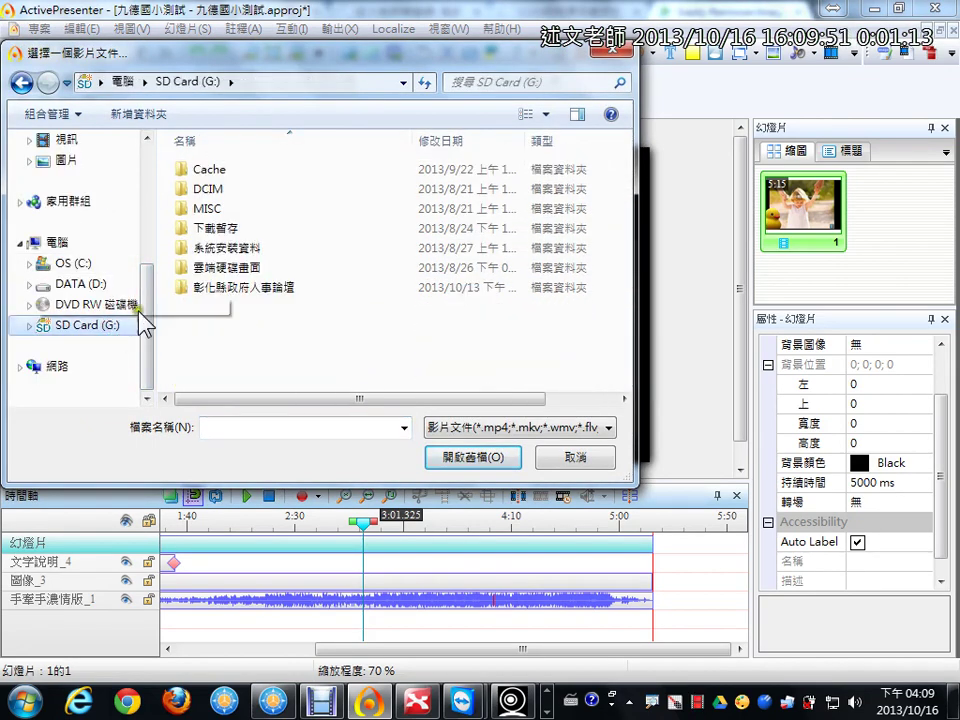
{"action": "double_click", "coordinate": [222, 223]}
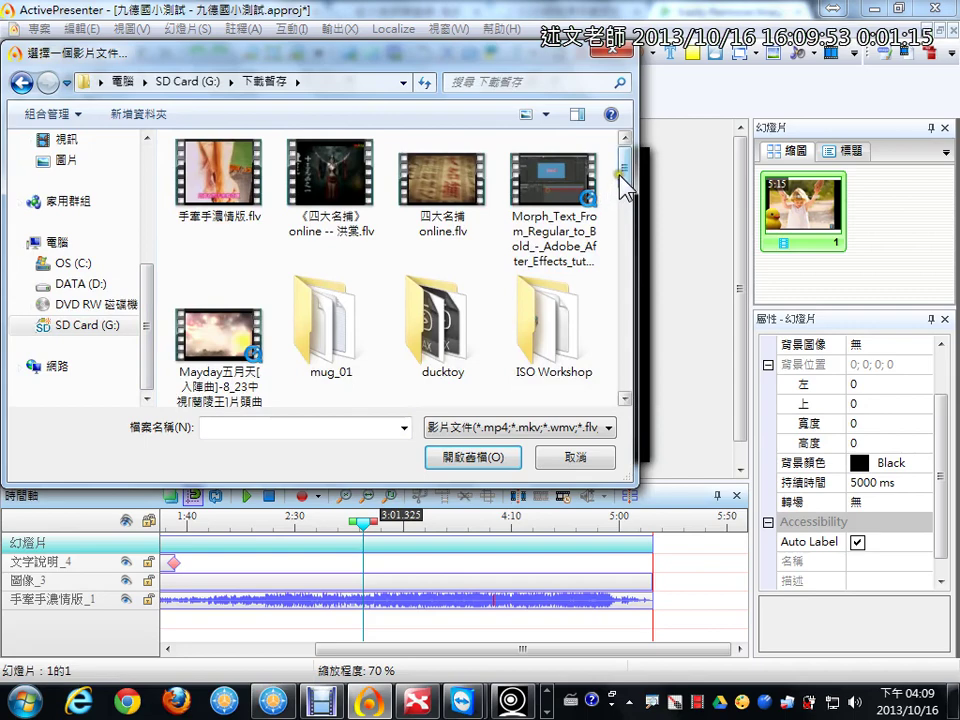
{"action": "left_click_drag", "start_coordinate": [621, 182], "coordinate": [621, 193]}
{"action": "left_click", "coordinate": [205, 320]}
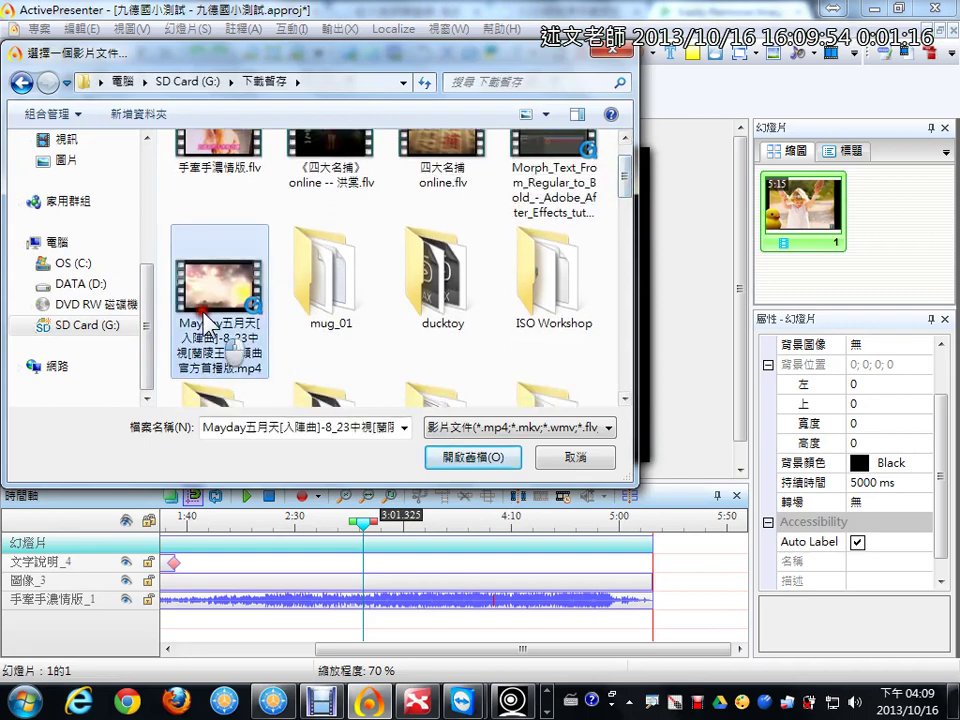
{"action": "left_click", "coordinate": [452, 458]}
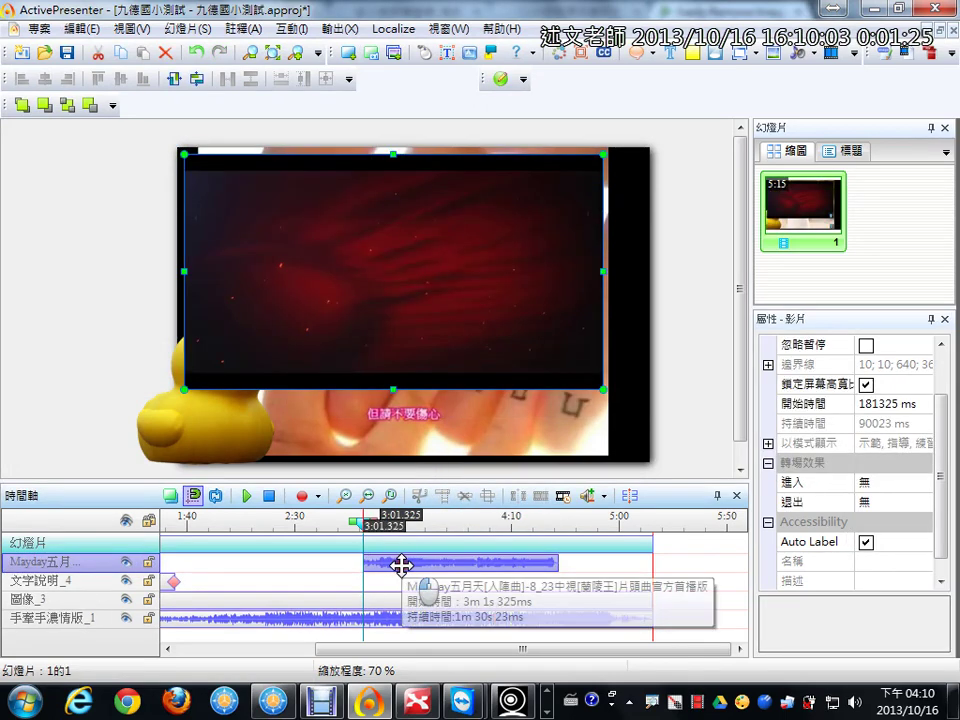
Move the Mayday clip to start at 314867 ms, where the 手牽手濃情版_1 clip ends, and enlarge it to about 756 px wide over the slide
{"action": "left_click_drag", "start_coordinate": [401, 566], "coordinate": [689, 566]}
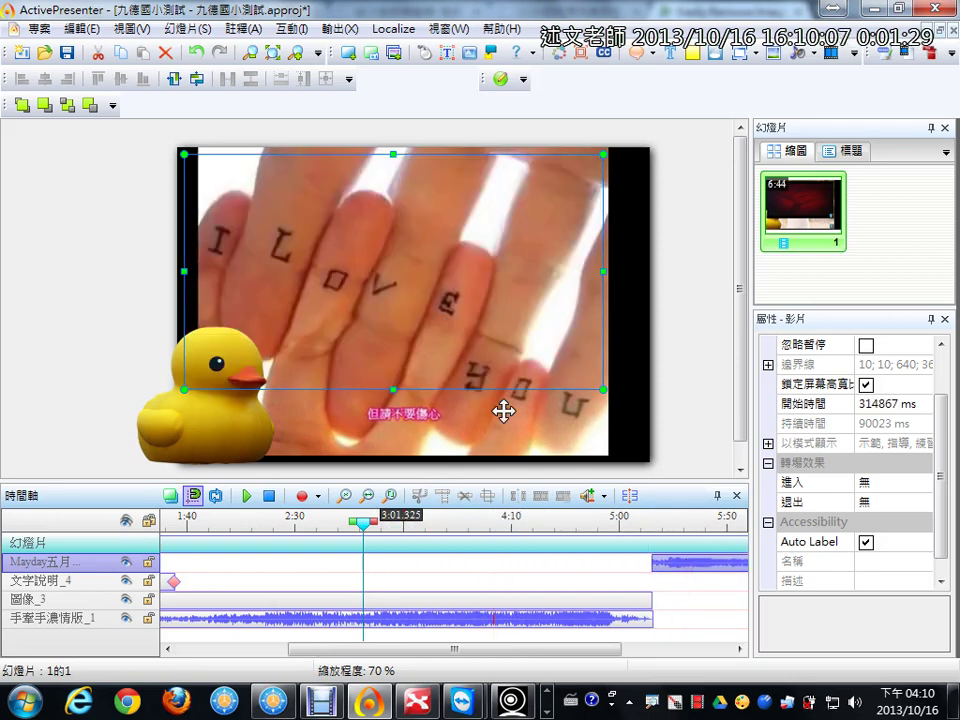
{"action": "left_click_drag", "start_coordinate": [364, 538], "coordinate": [690, 538]}
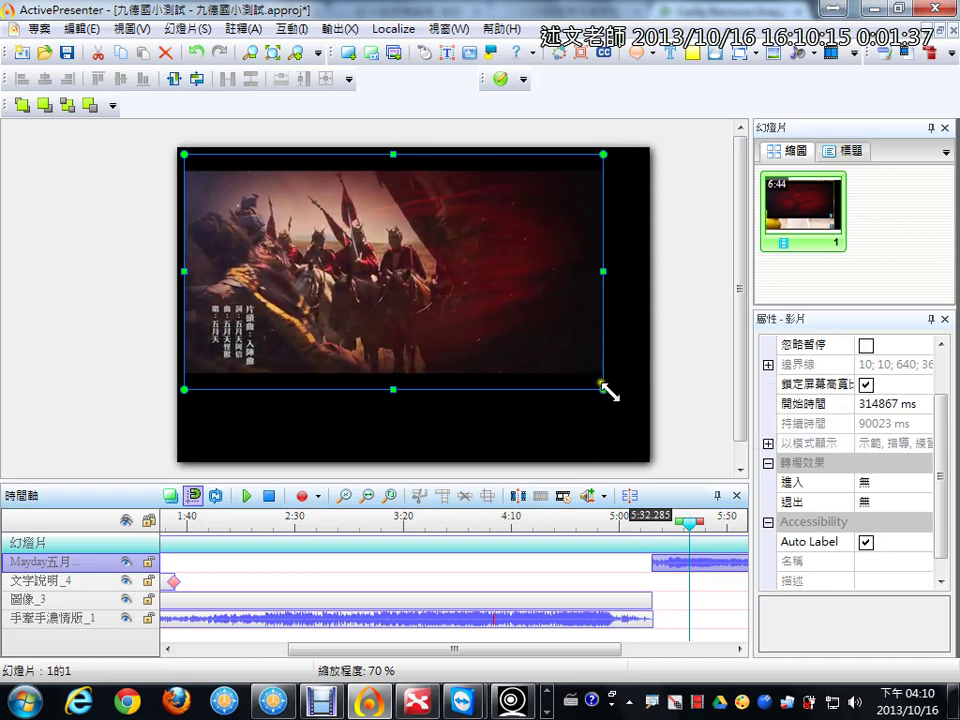
{"action": "left_click_drag", "start_coordinate": [605, 390], "coordinate": [584, 372]}
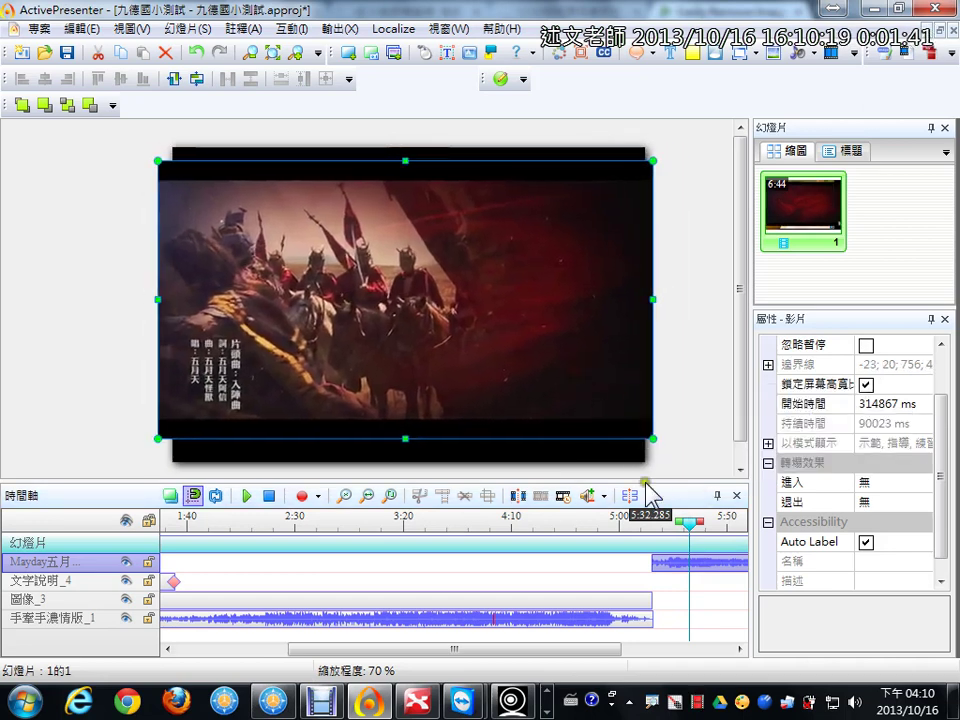
{"action": "left_click_drag", "start_coordinate": [672, 526], "coordinate": [547, 546]}
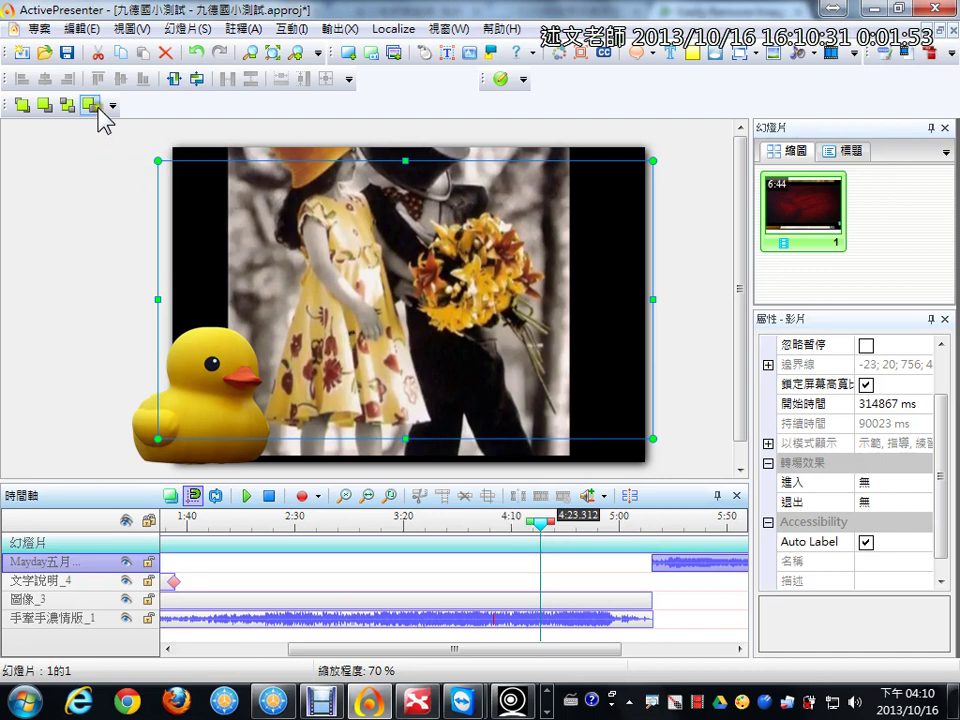
Save the project and export it as an MP4 video at 100% size to the project's Video folder as 九德國小測試.mp4
{"action": "left_click", "coordinate": [68, 61]}
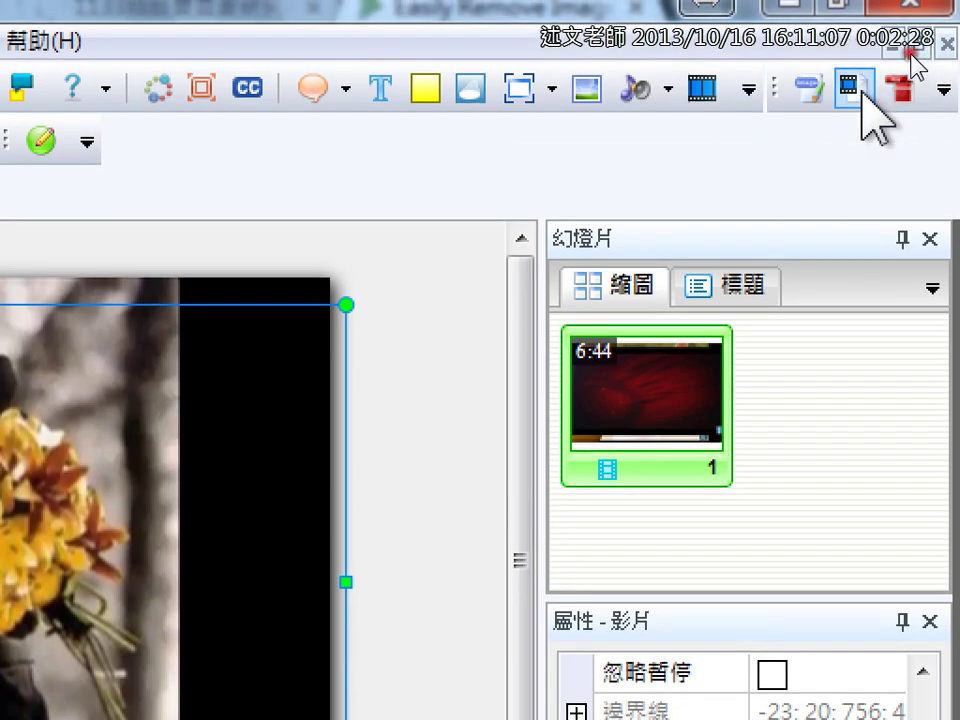
{"action": "left_click", "coordinate": [862, 98]}
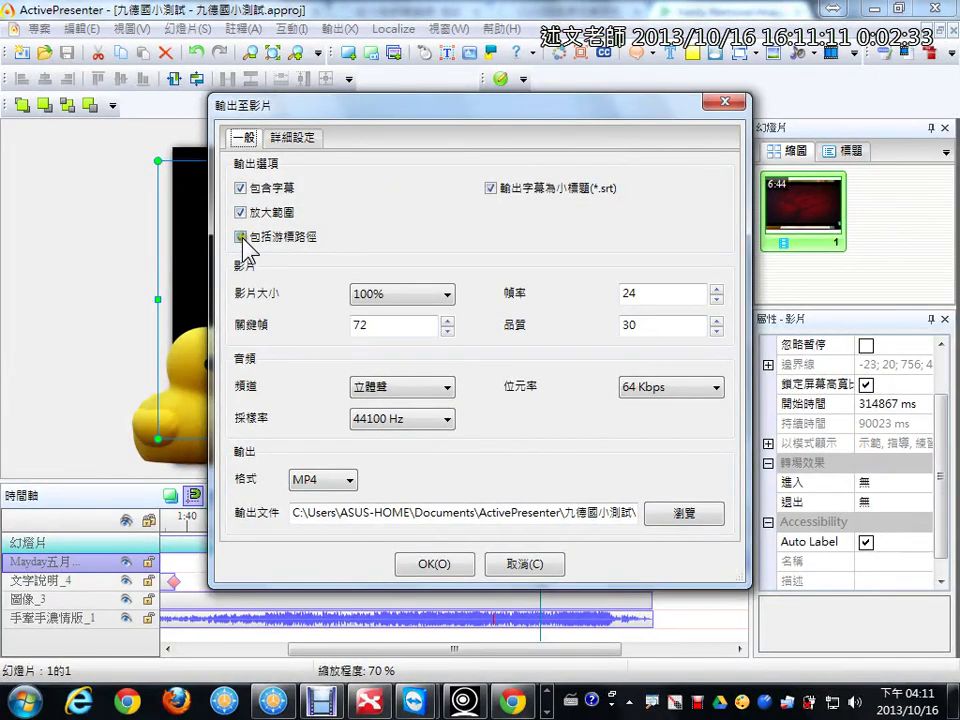
{"action": "left_click", "coordinate": [330, 480]}
{"action": "left_click", "coordinate": [443, 537]}
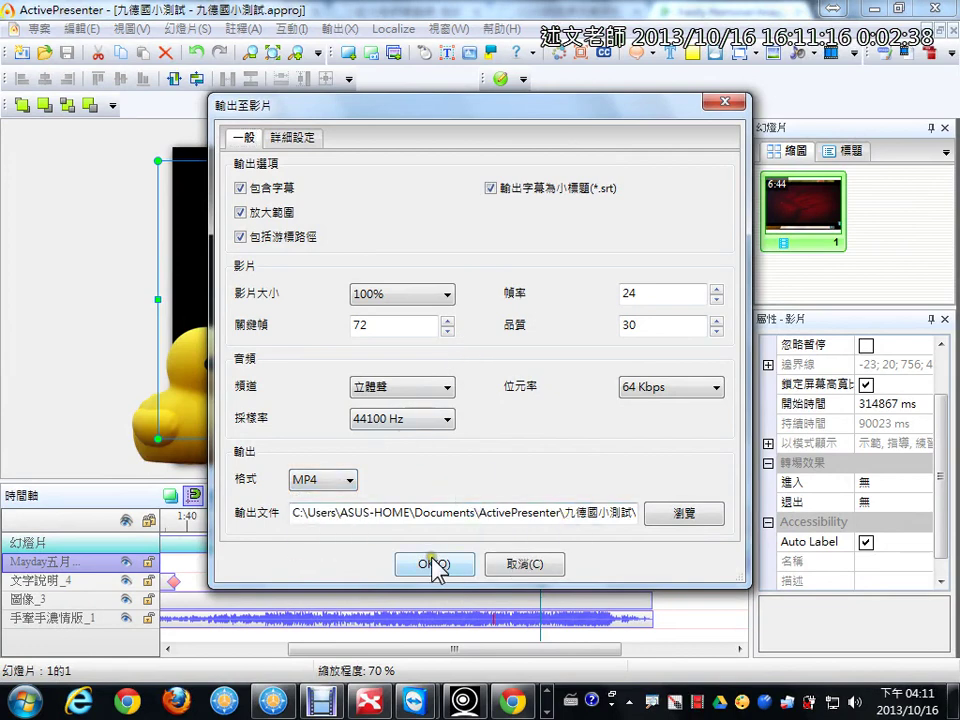
{"action": "left_click_drag", "start_coordinate": [561, 513], "coordinate": [651, 513]}
{"action": "left_click", "coordinate": [561, 513]}
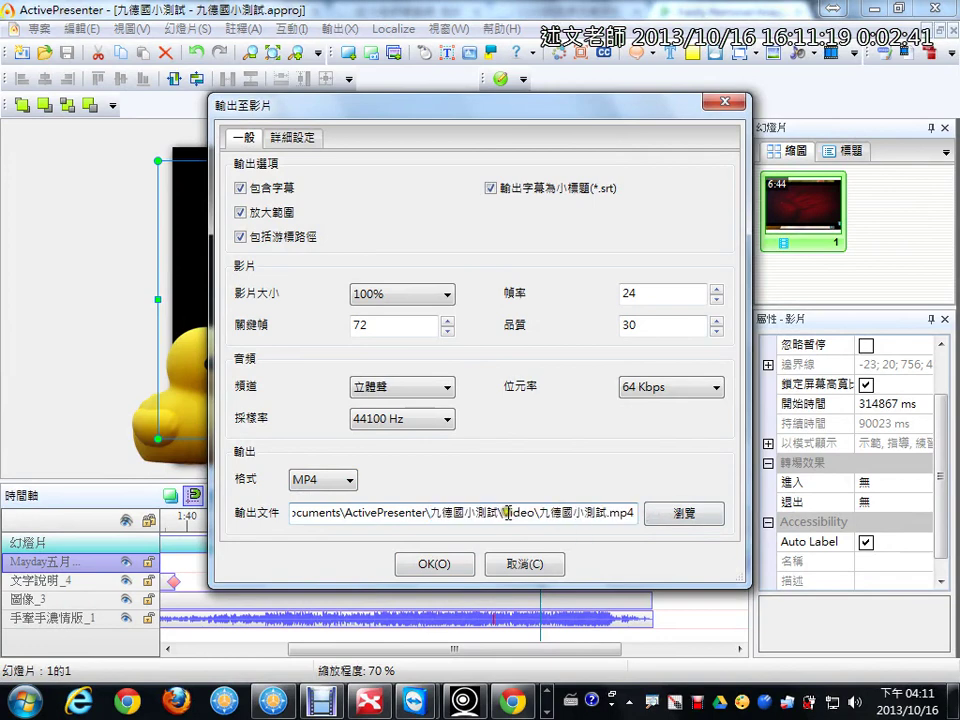
{"action": "double_click", "coordinate": [530, 513]}
{"action": "left_click_drag", "start_coordinate": [540, 513], "coordinate": [590, 513]}
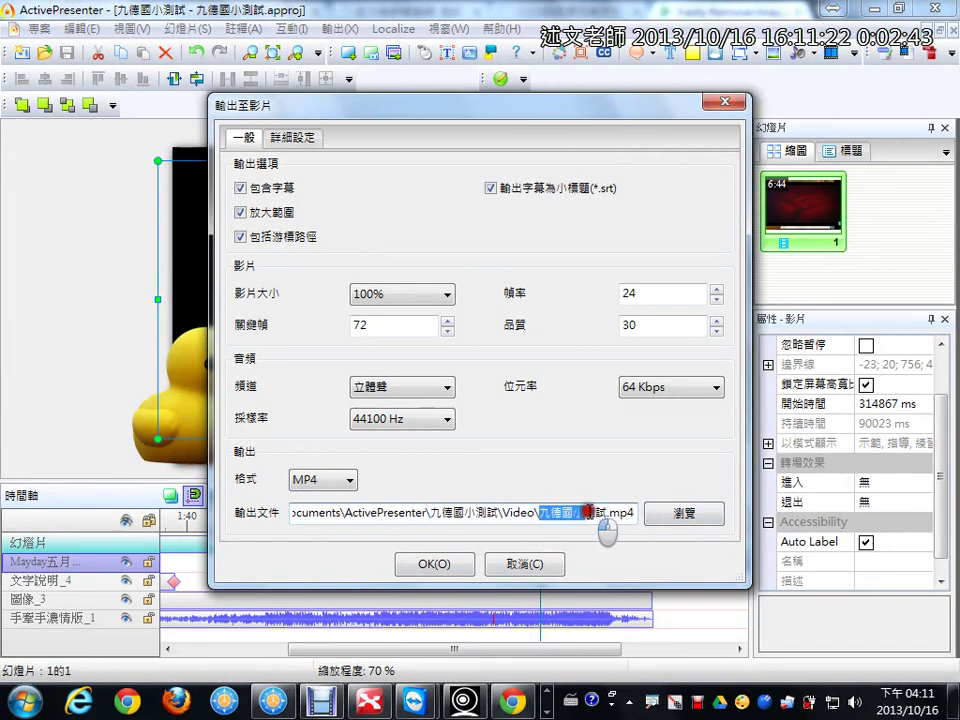
{"action": "left_click", "coordinate": [455, 564]}
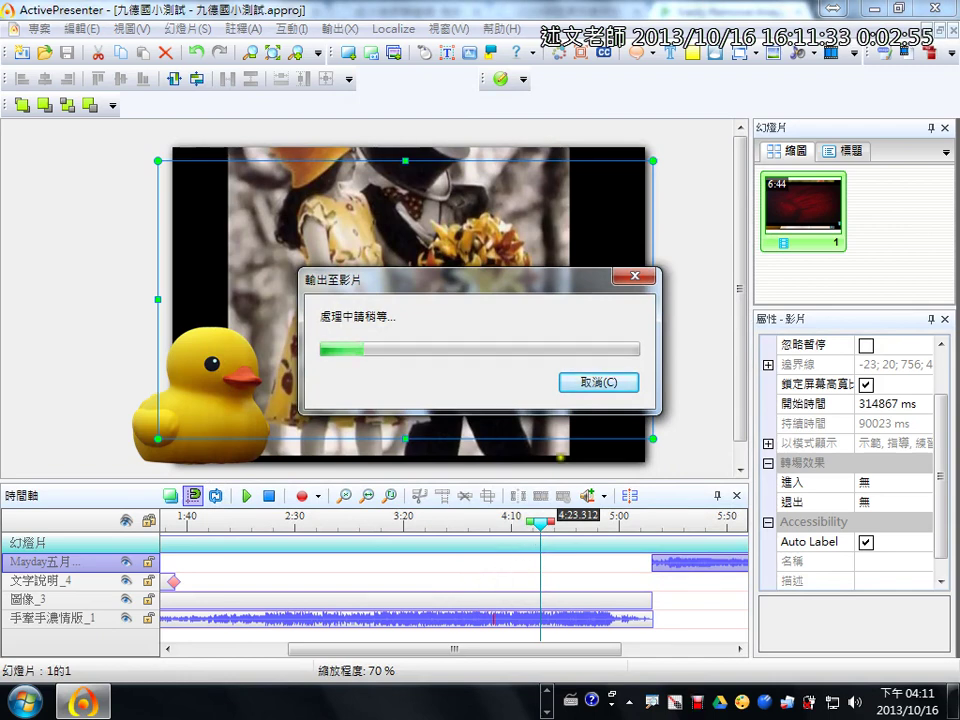
Switch to QuickTime Player, play the exported 九德國小測試 video, skip ahead to two further points, and close the player
{"action": "mouse_move", "coordinate": [882, 249]}
{"action": "left_mouse_down"}
{"action": "mouse_move", "coordinate": [811, 270]}
{"action": "mouse_move", "coordinate": [720, 128]}
{"action": "mouse_move", "coordinate": [866, 190]}
{"action": "mouse_move", "coordinate": [850, 287]}
{"action": "left_mouse_up"}
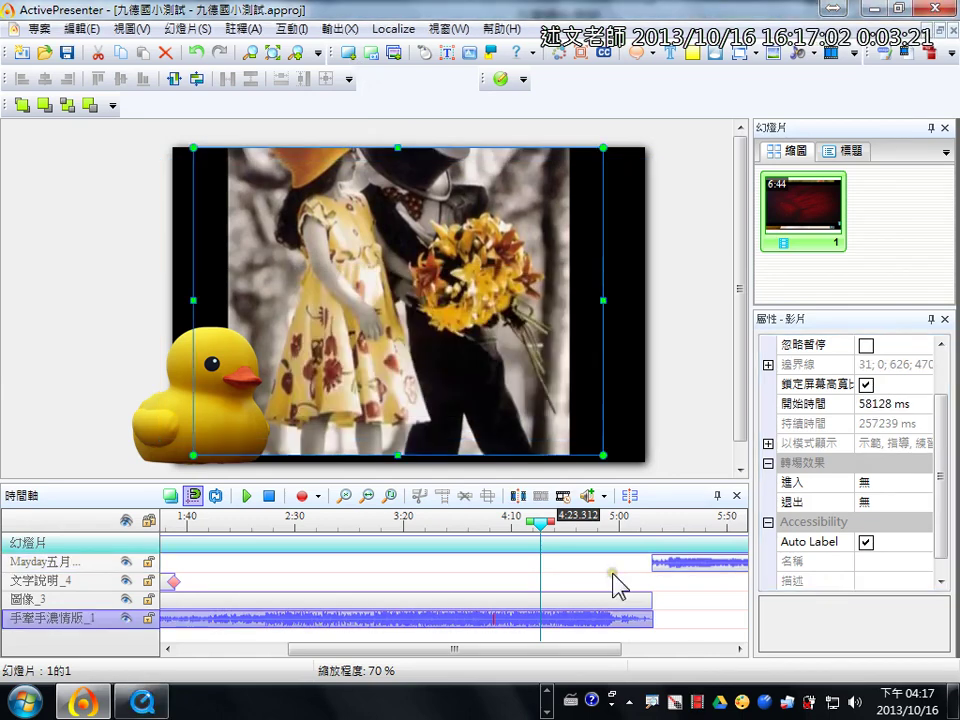
{"action": "left_click", "coordinate": [168, 697]}
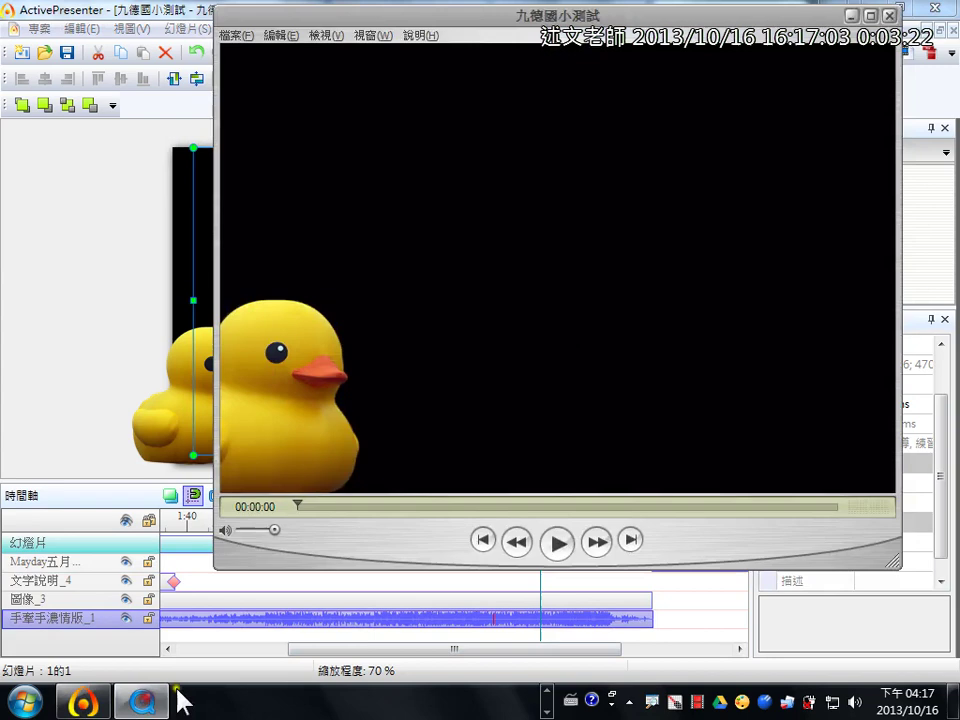
{"action": "left_click", "coordinate": [559, 545]}
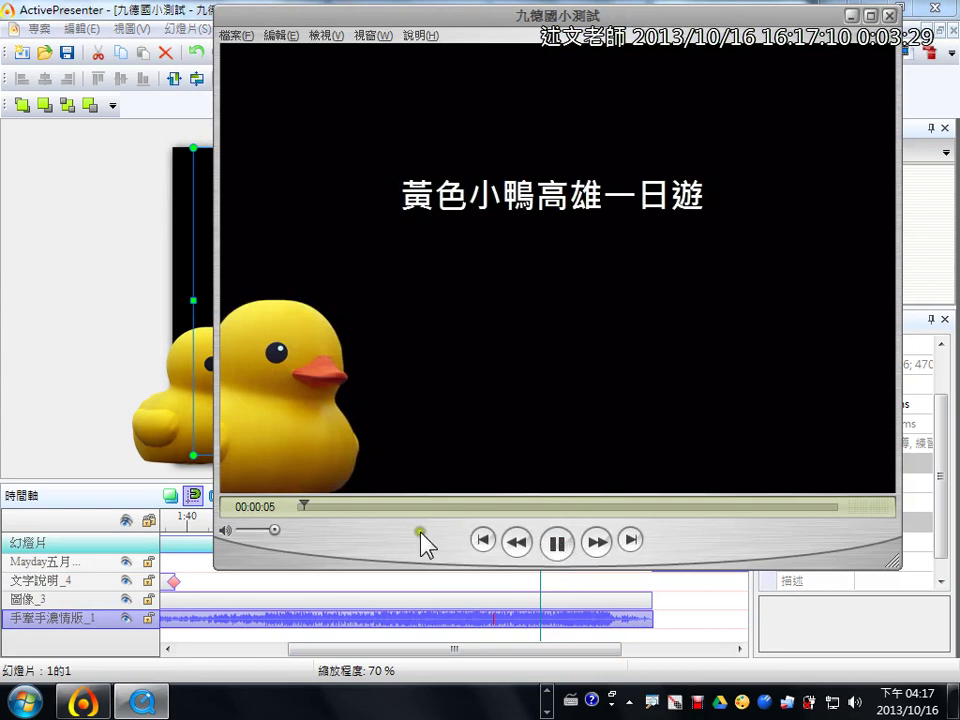
{"action": "left_click", "coordinate": [347, 507]}
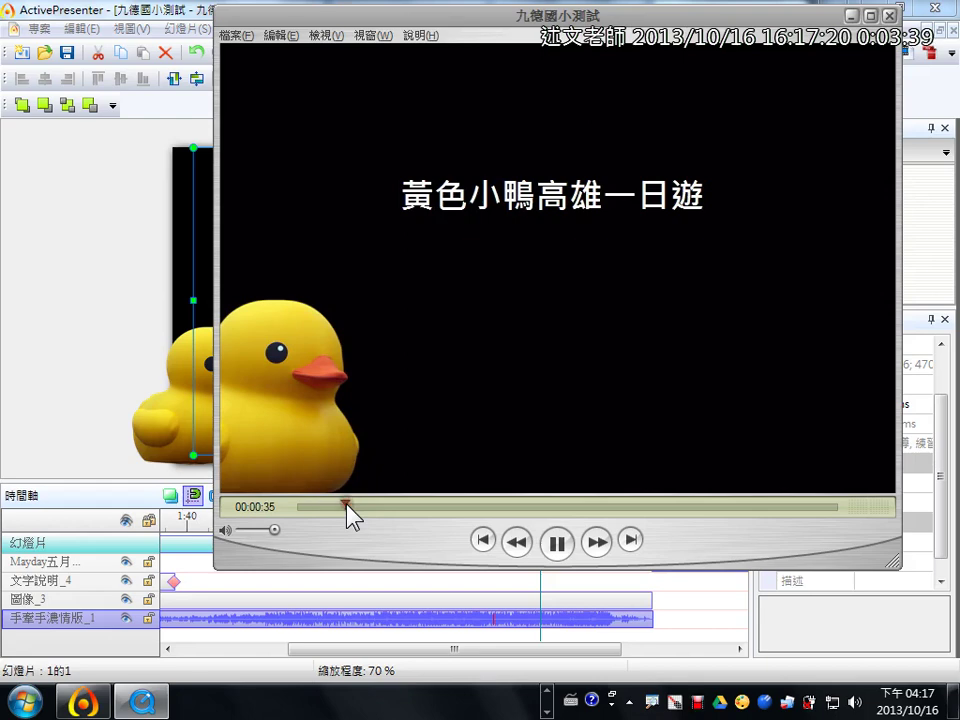
{"action": "left_click", "coordinate": [396, 507]}
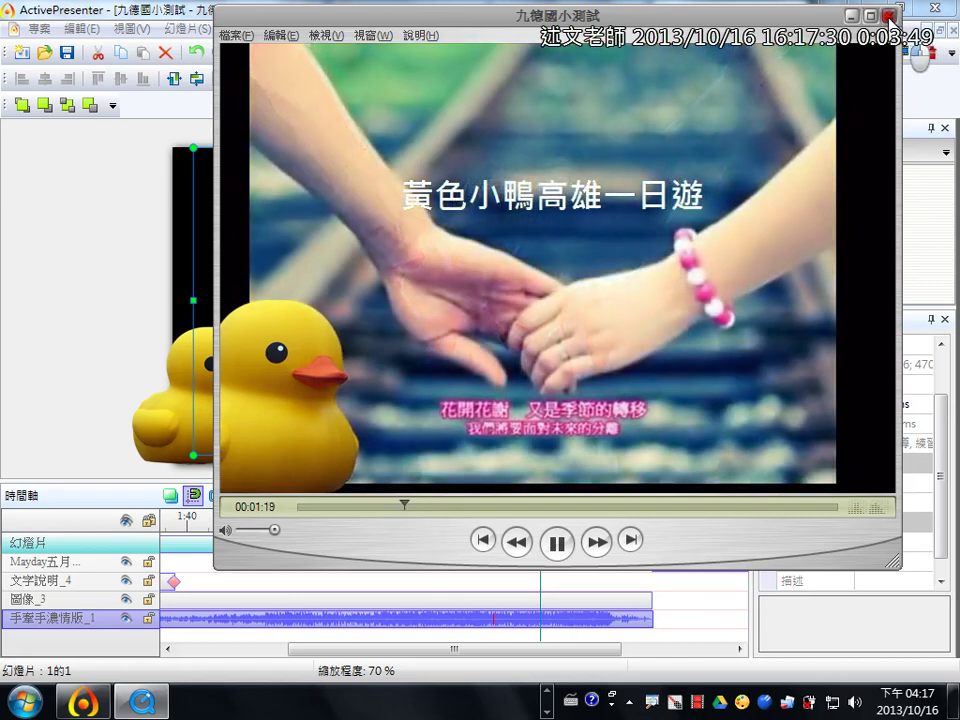
{"action": "left_click", "coordinate": [888, 16]}
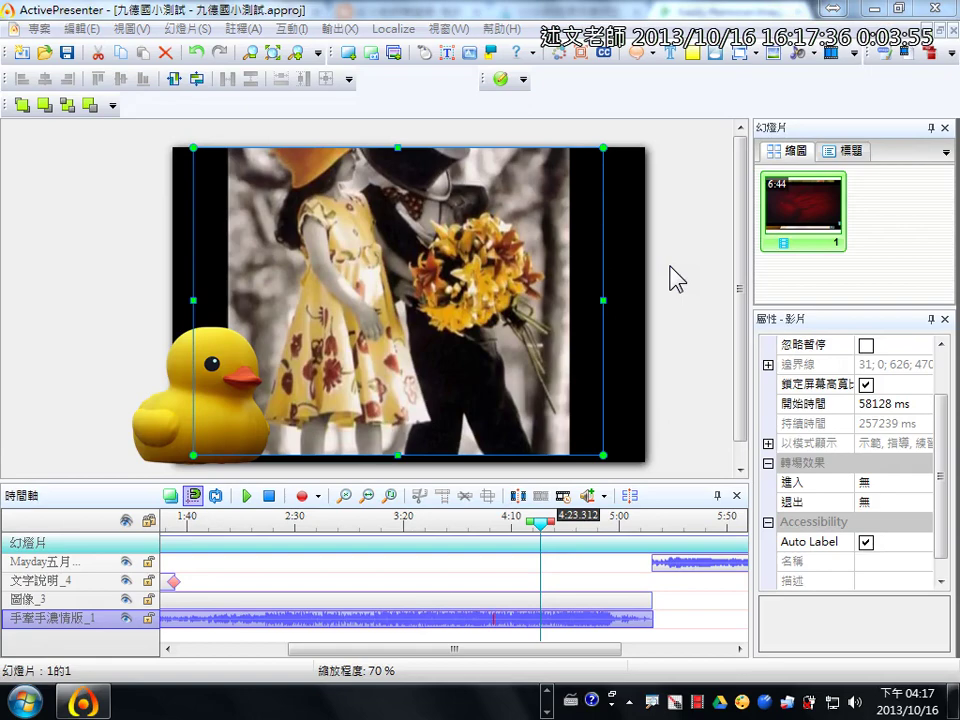
Open the video properties of the 手牽手濃情版_1 clip and examine its volume slider and mute option
{"action": "right_click", "coordinate": [498, 621]}
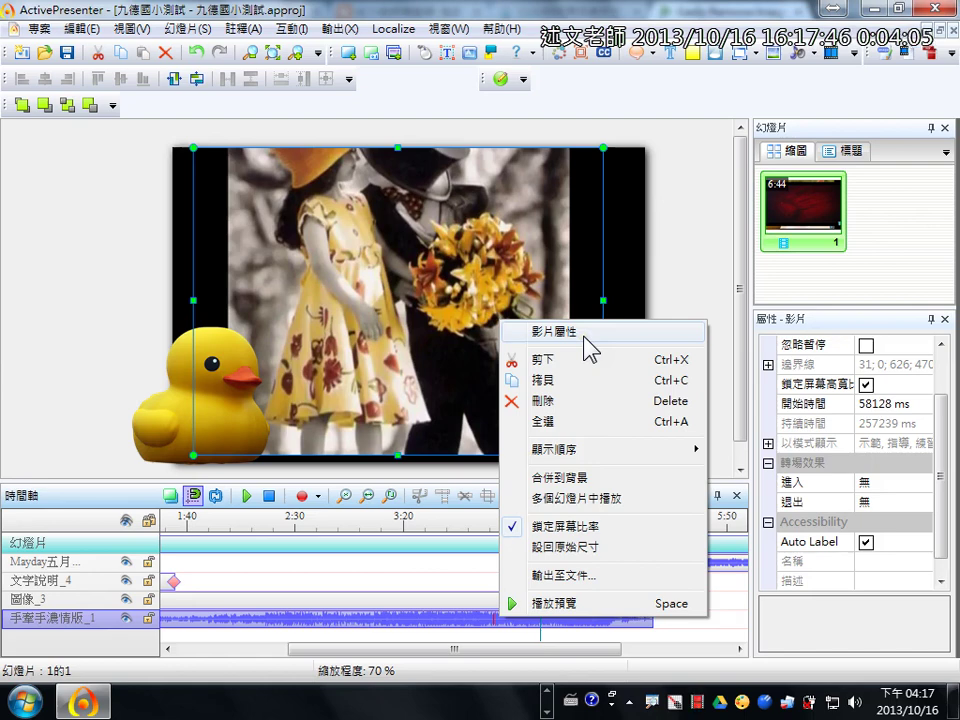
{"action": "left_click", "coordinate": [585, 332]}
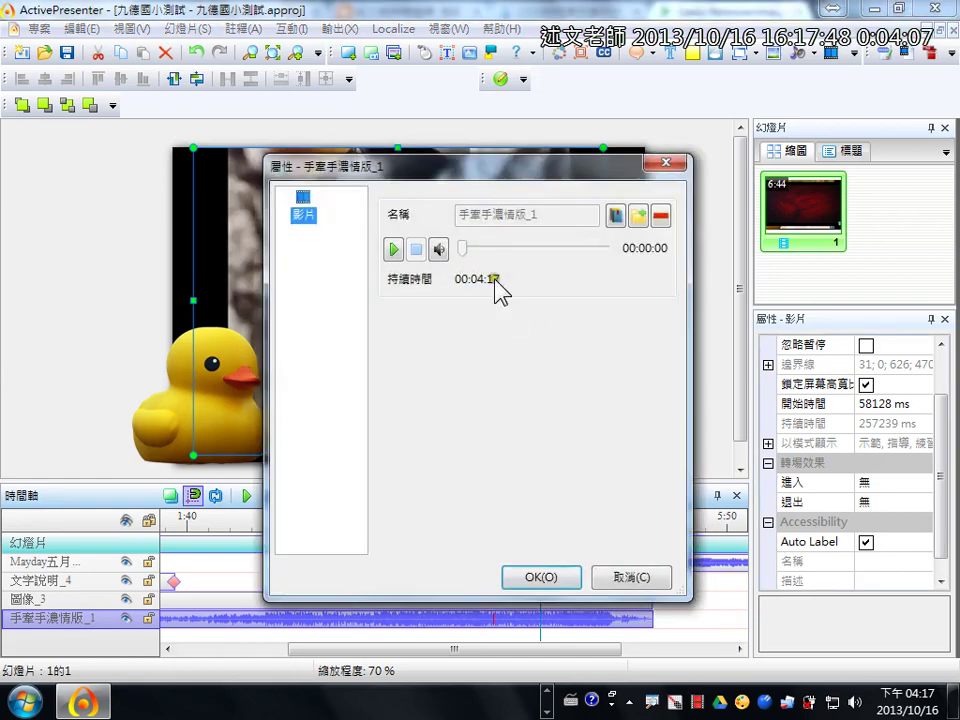
{"action": "left_click", "coordinate": [438, 249]}
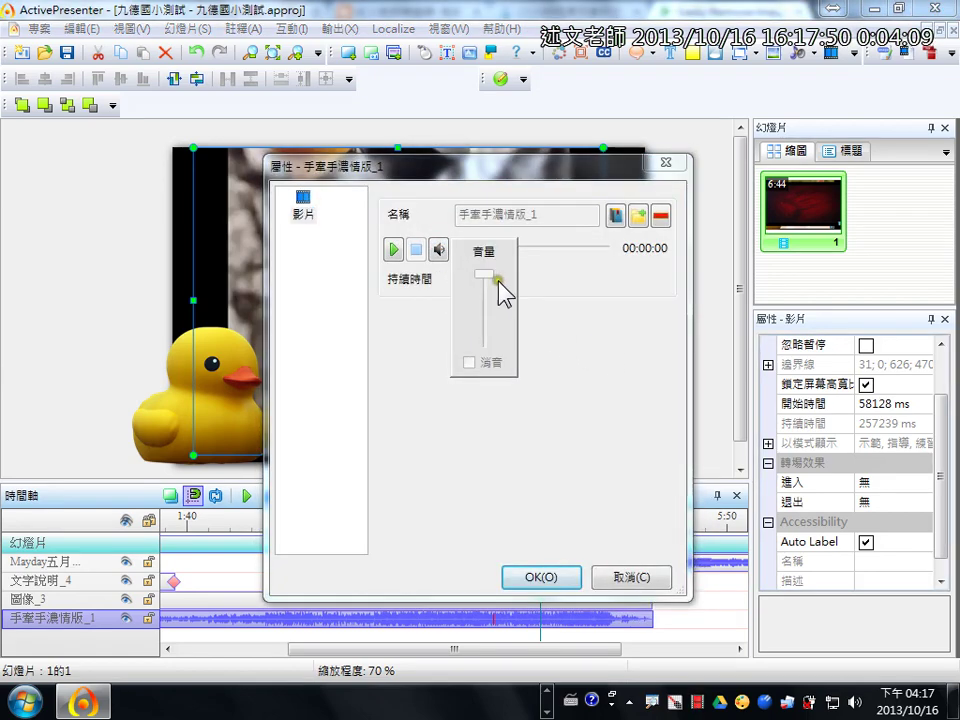
{"action": "left_click_drag", "start_coordinate": [497, 281], "coordinate": [470, 278]}
{"action": "left_click", "coordinate": [574, 317]}
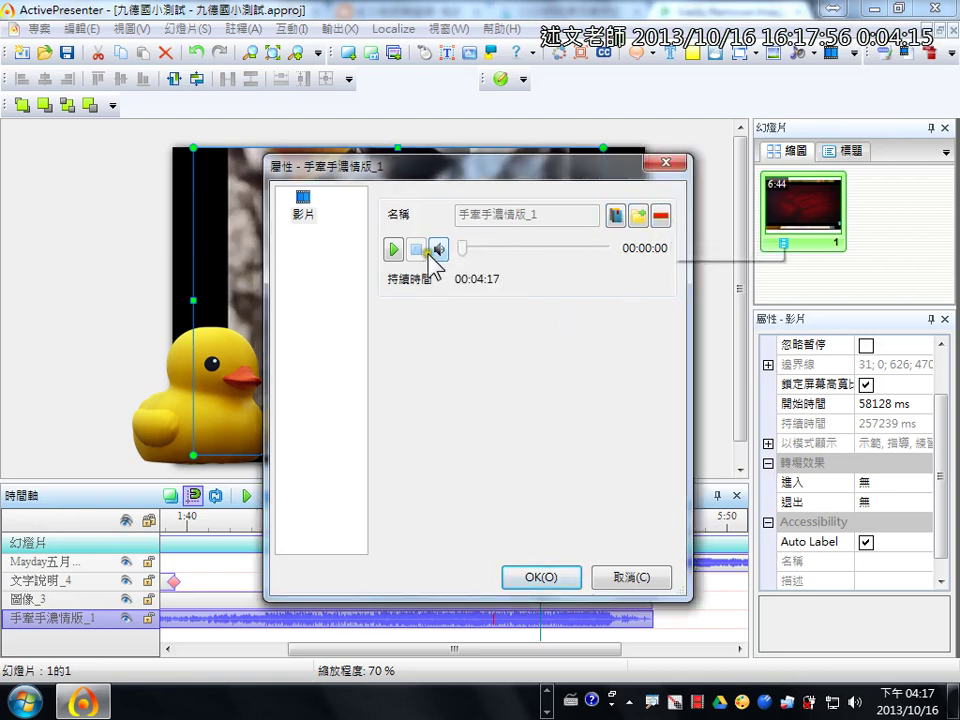
Preview the 手牽手濃情版_1 clip in its properties, check the volume controls during playback, stop it and cancel the properties
{"action": "left_click", "coordinate": [392, 250]}
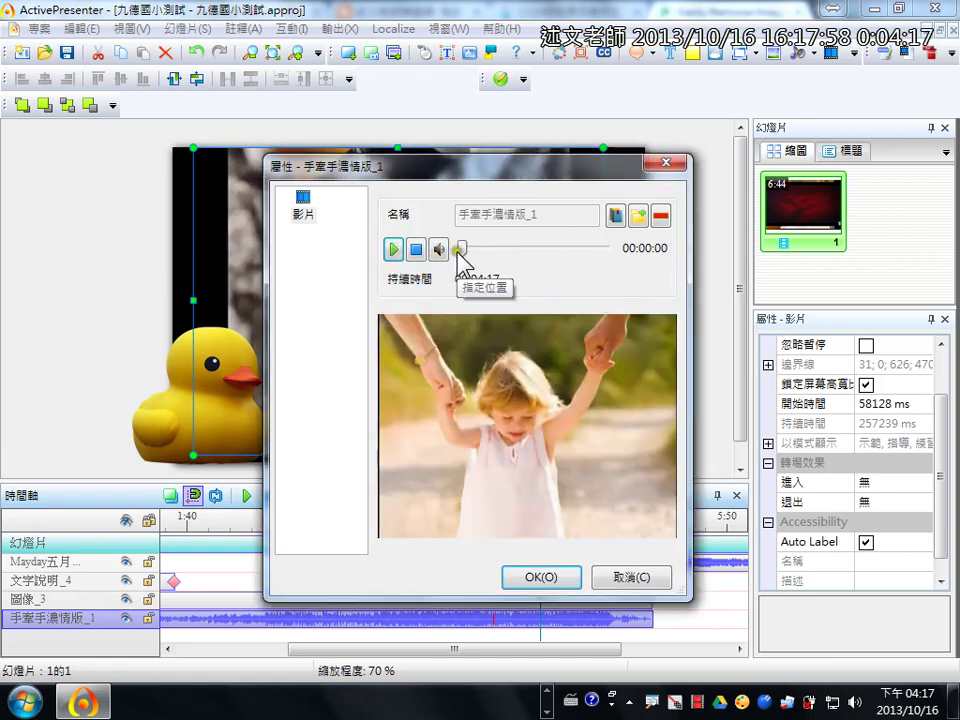
{"action": "mouse_move", "coordinate": [440, 250]}
{"action": "left_click_drag", "start_coordinate": [484, 274], "coordinate": [482, 352]}
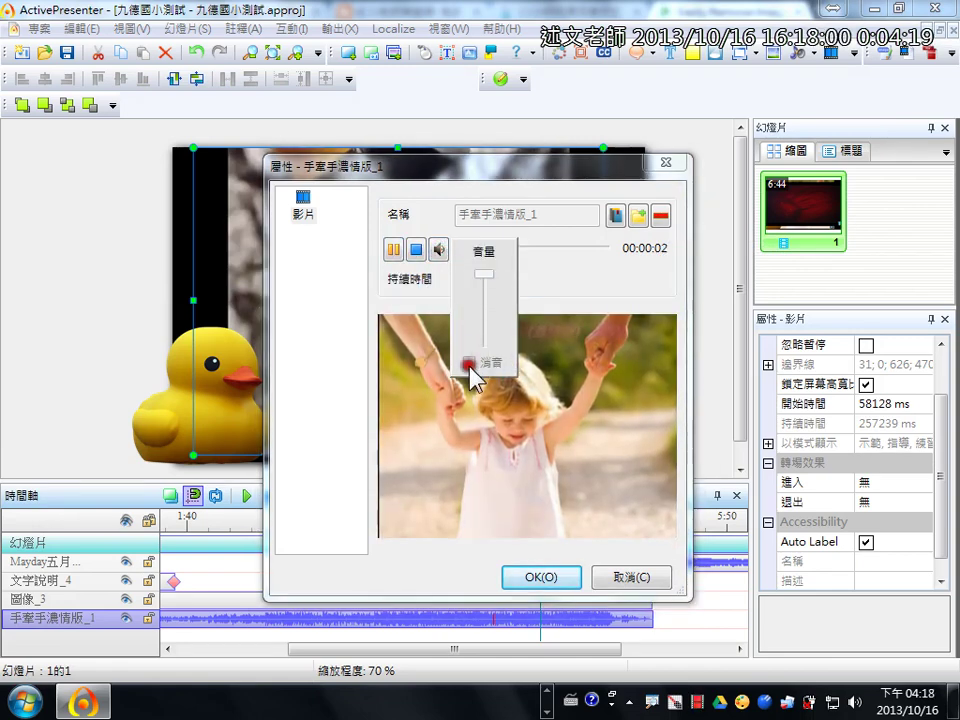
{"action": "left_click_drag", "start_coordinate": [542, 253], "coordinate": [465, 251]}
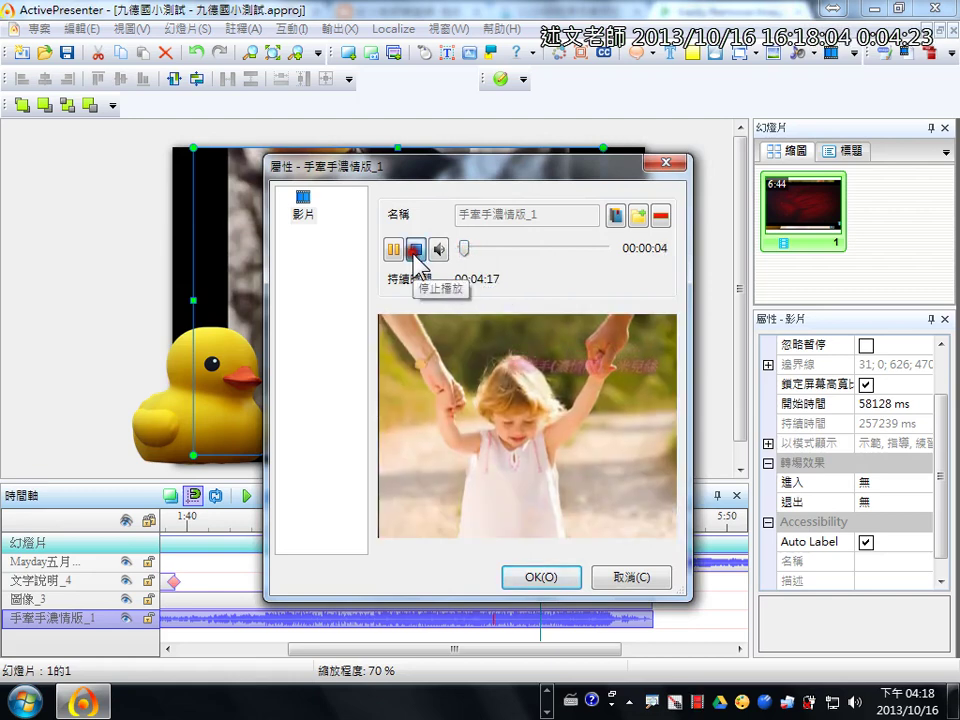
{"action": "left_click", "coordinate": [416, 250]}
{"action": "mouse_move", "coordinate": [438, 250]}
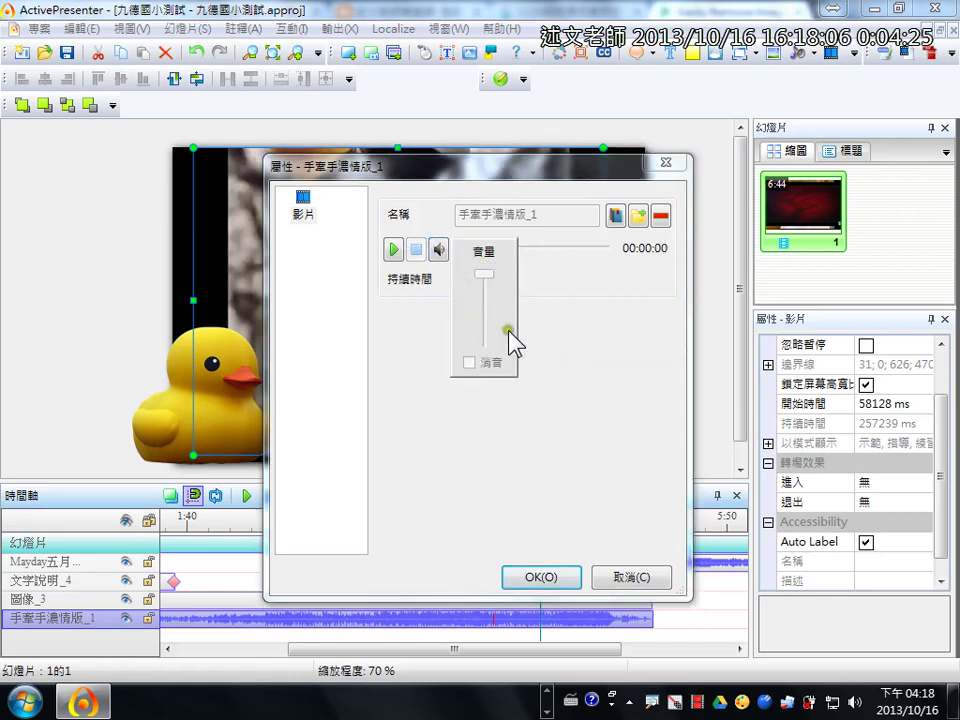
{"action": "left_click", "coordinate": [629, 575]}
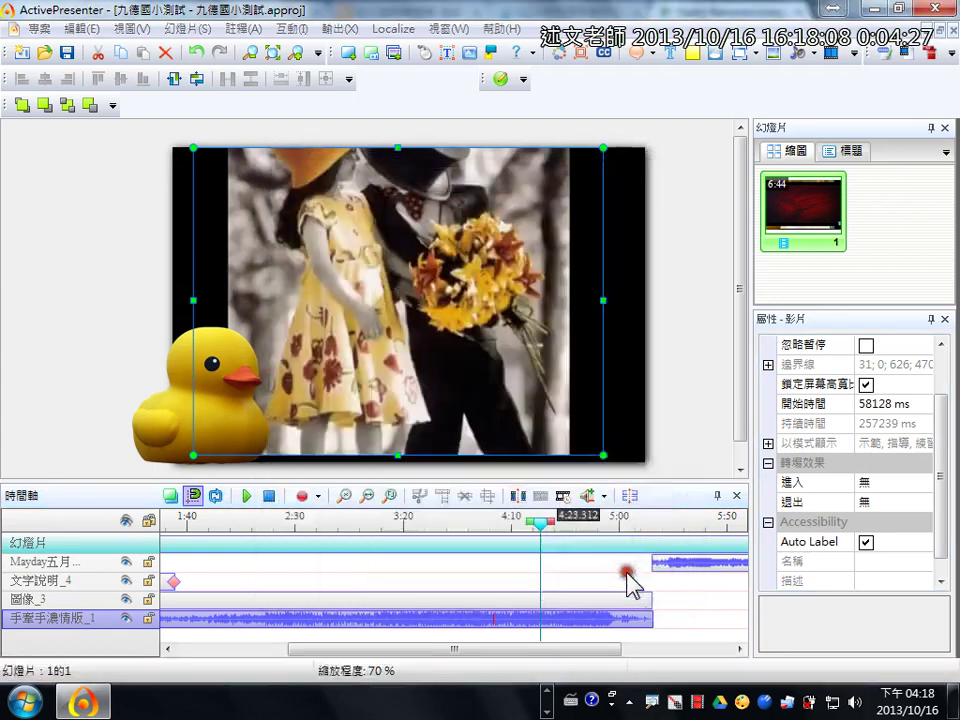
Lower the 手牽手濃情版_1 clip's volume to 0% on the timeline with mute enabled, and deselect the clip
{"action": "left_click", "coordinate": [589, 496]}
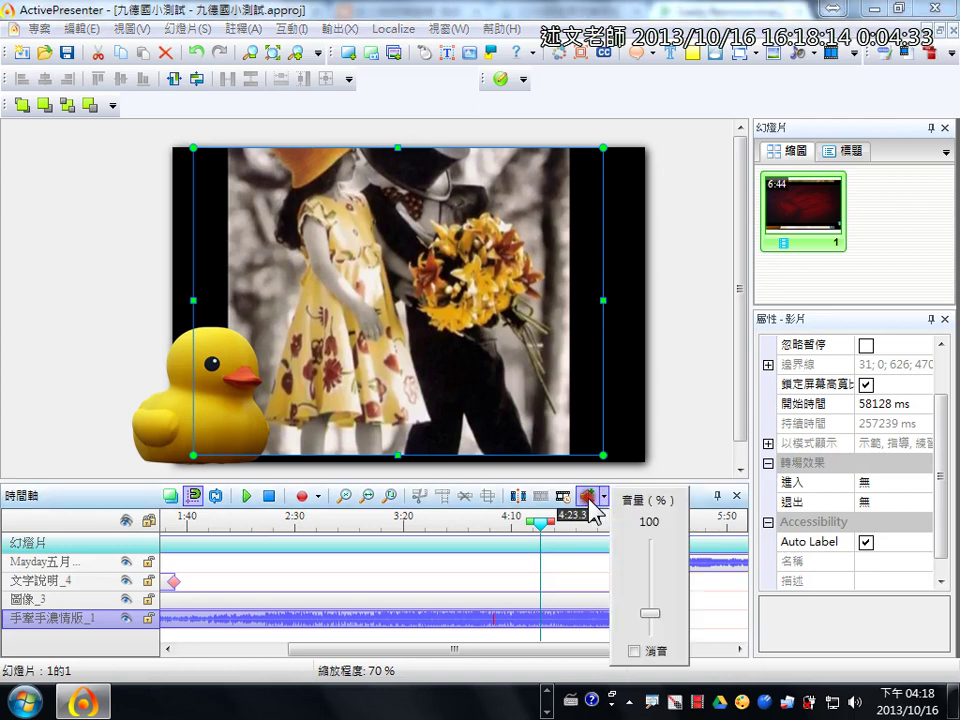
{"action": "left_click_drag", "start_coordinate": [651, 620], "coordinate": [648, 652]}
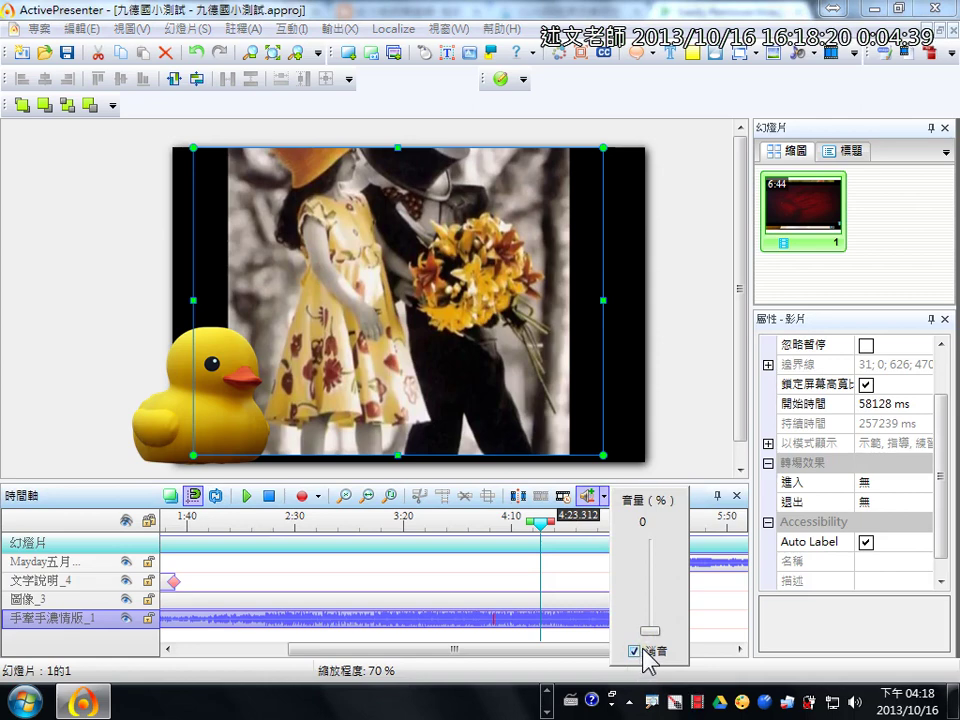
{"action": "left_click", "coordinate": [676, 341]}
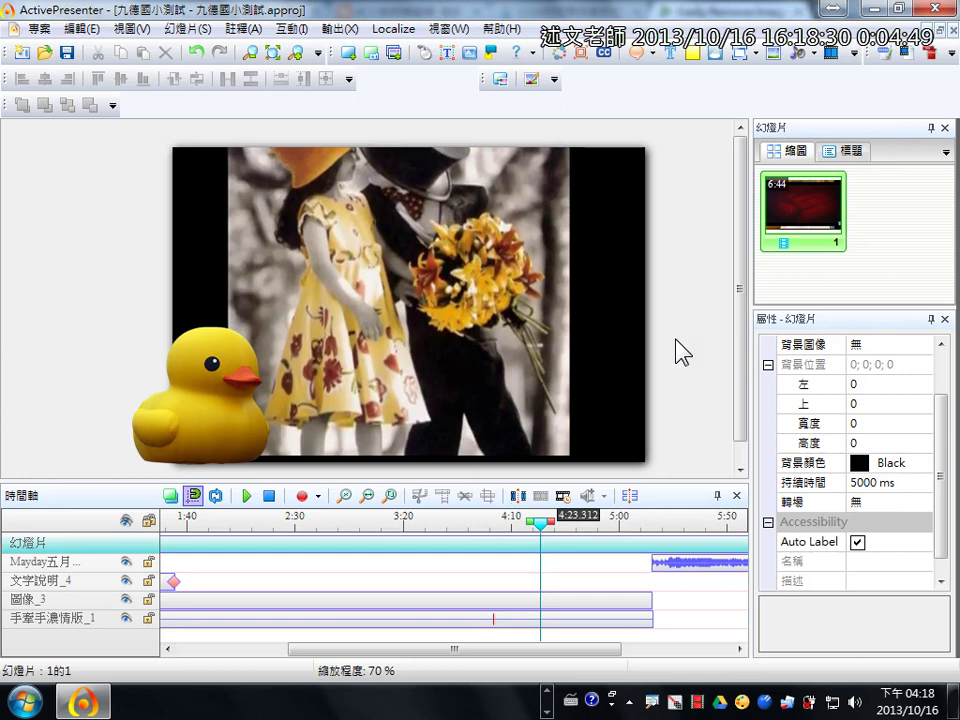
Insert a blank slide and reorder the slides so the video slide comes second, after the blank one
{"action": "left_click", "coordinate": [352, 67]}
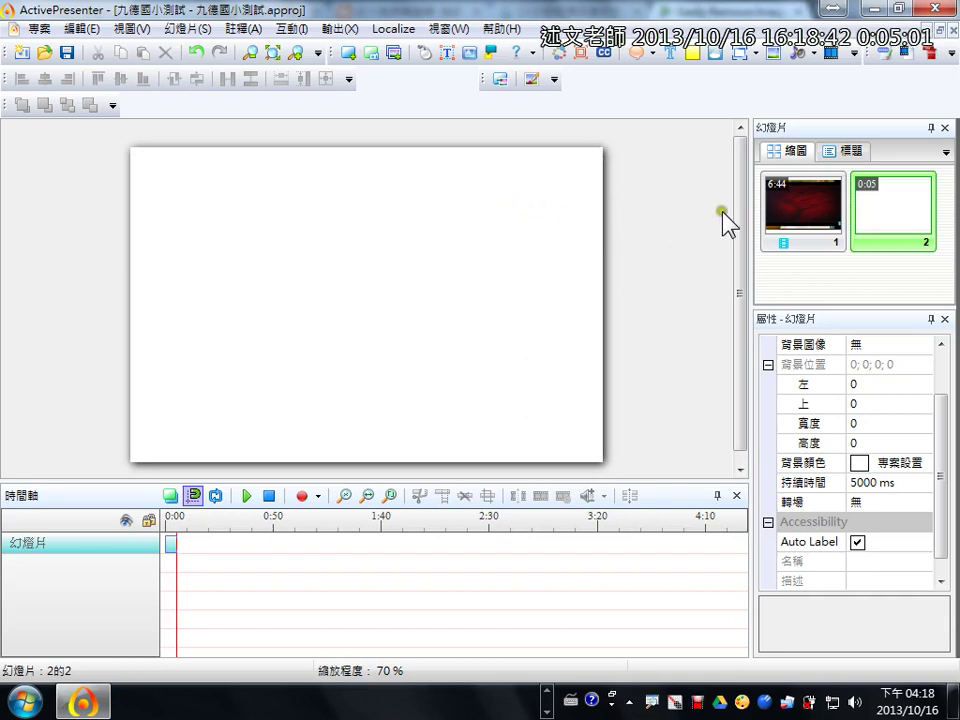
{"action": "left_click_drag", "start_coordinate": [784, 210], "coordinate": [917, 214]}
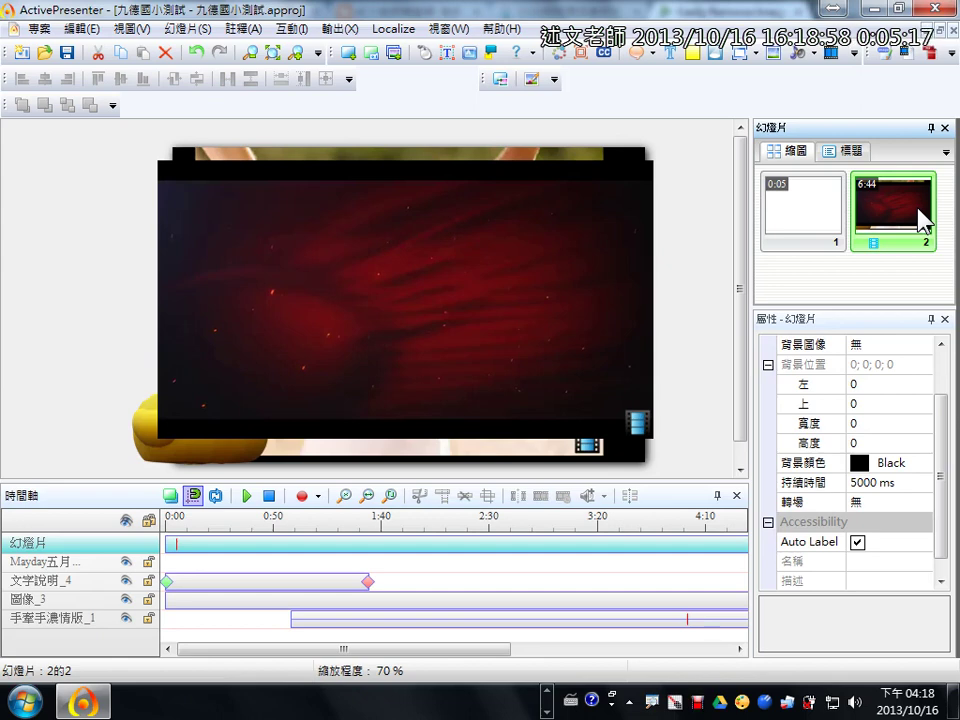
{"action": "left_click", "coordinate": [812, 236]}
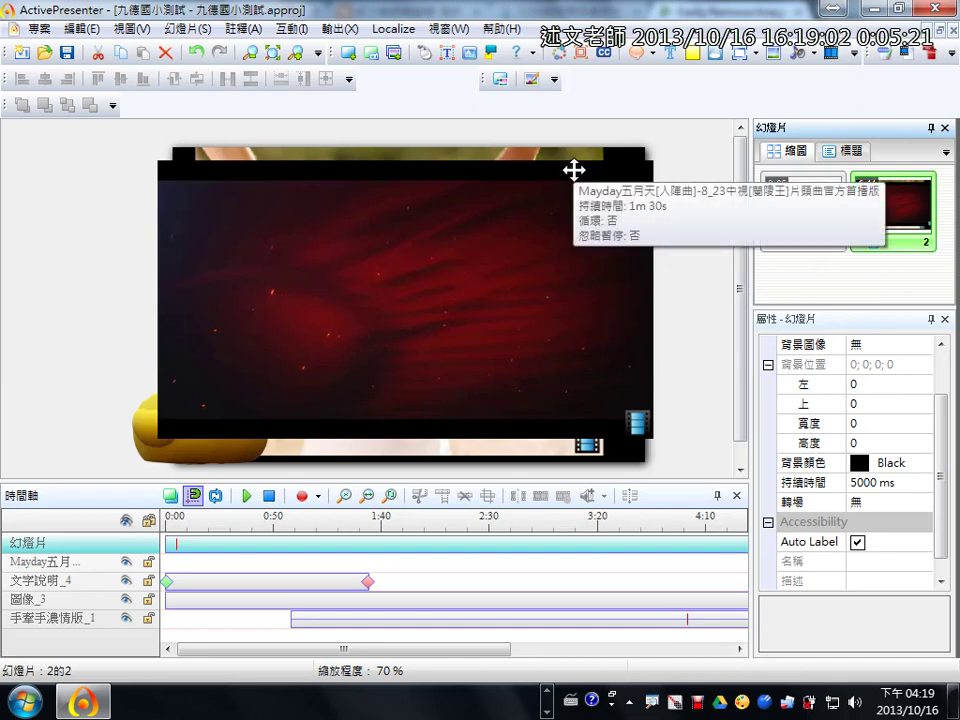